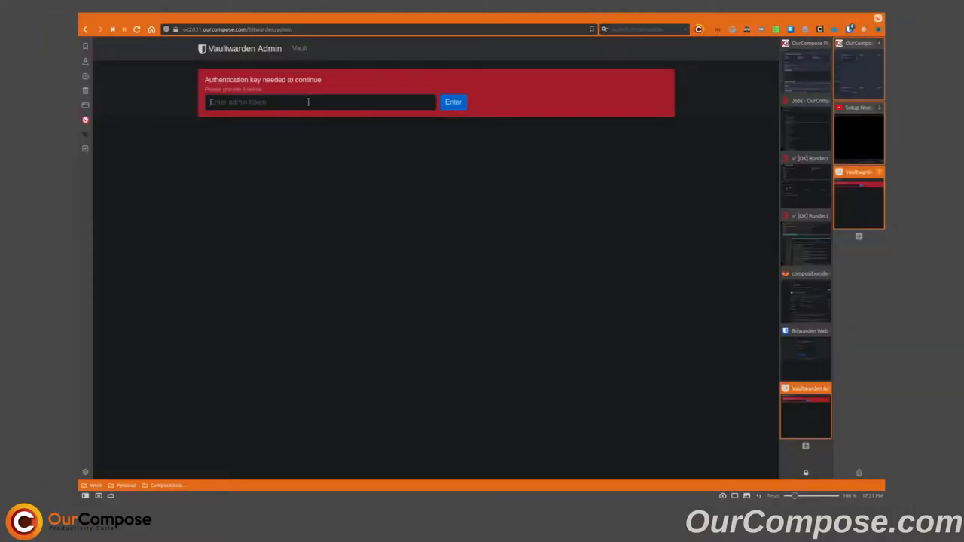
Step: Sign in with the admin token and invite a second user from the Users page
key(ctrl+v)
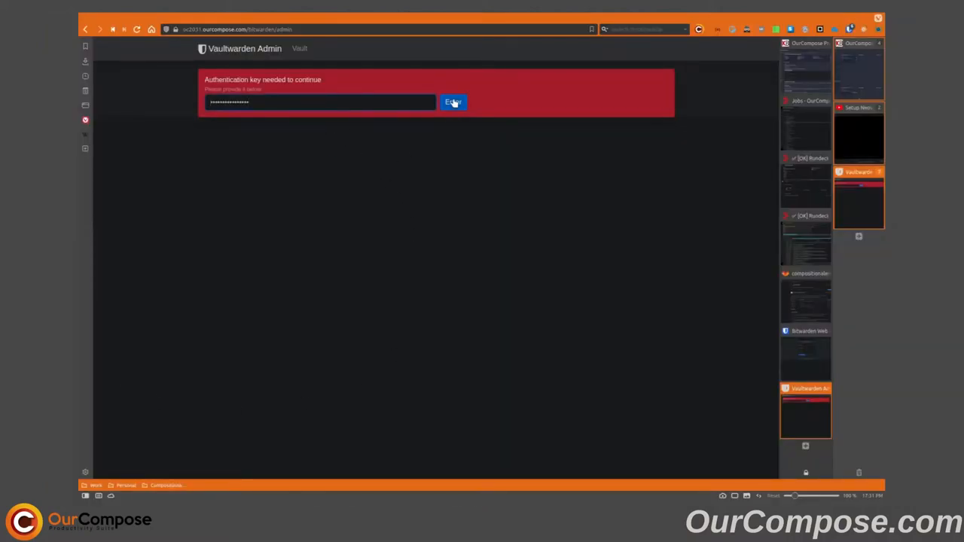
click(453, 102)
click(327, 43)
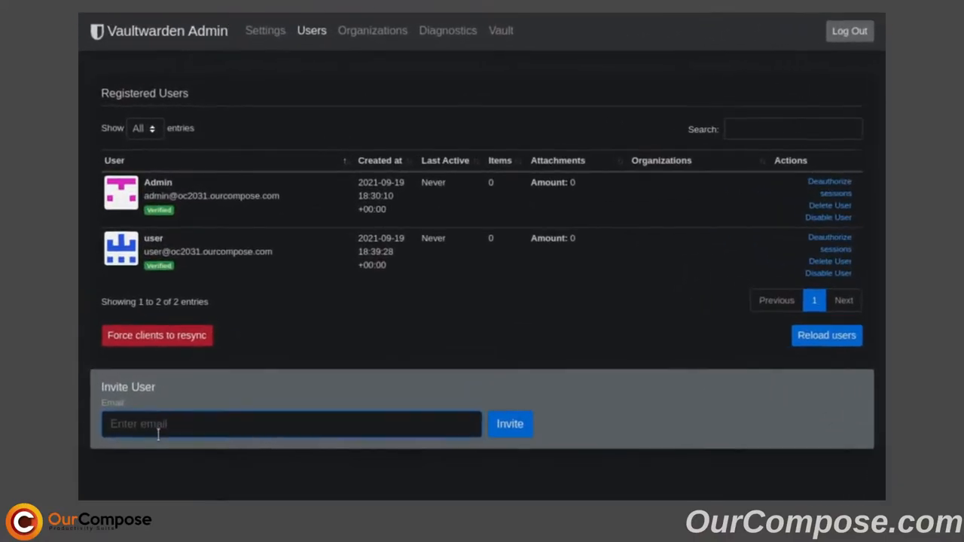
click(509, 423)
click(374, 96)
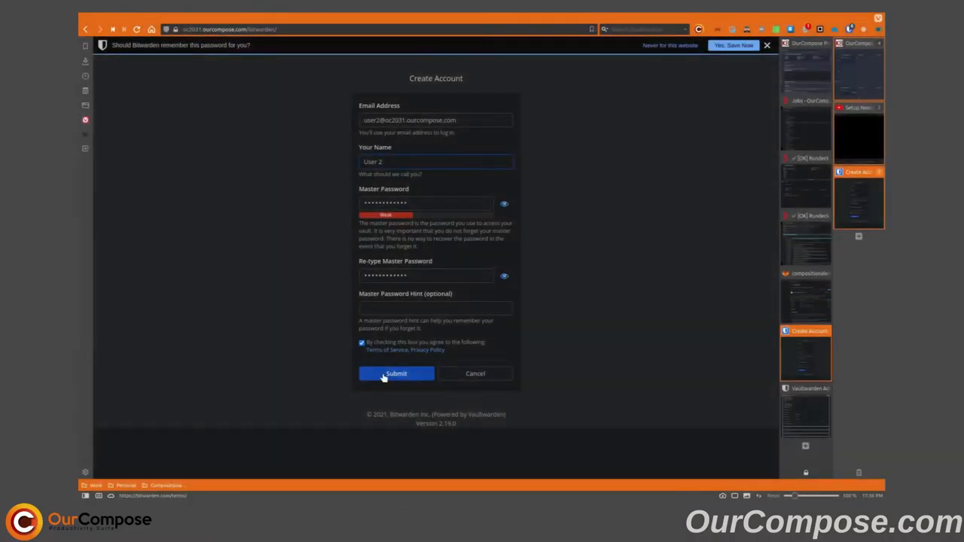
Step: Create User 2's account, accepting the weak master password, and log in
click(386, 375)
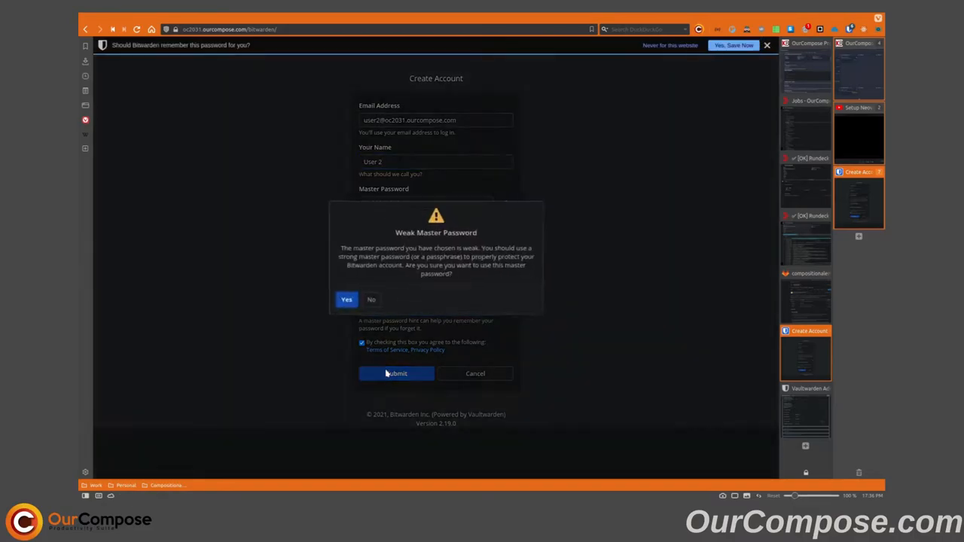
click(347, 300)
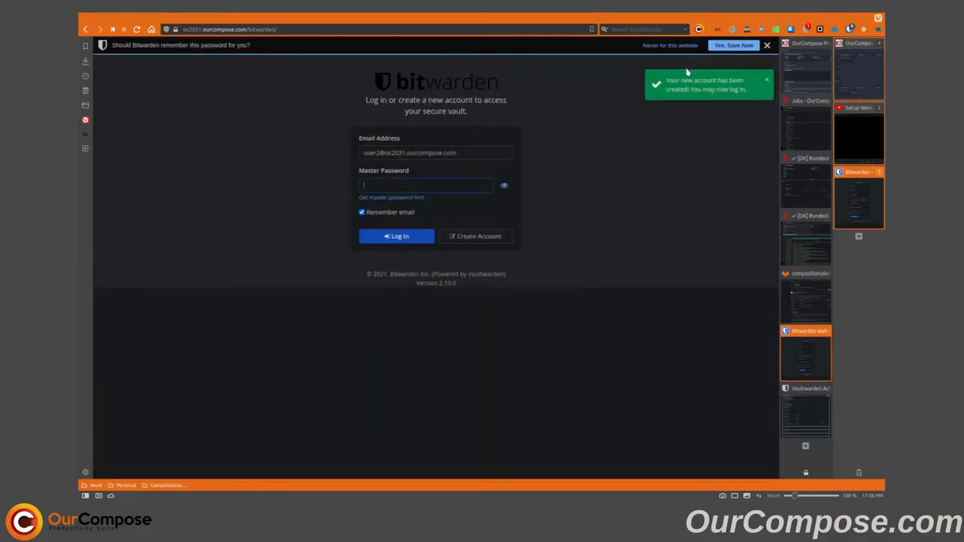
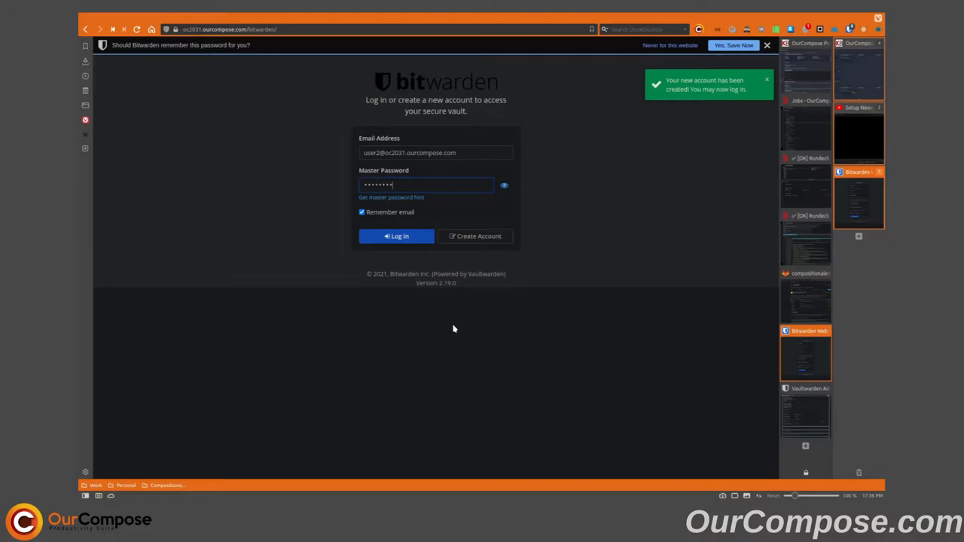
click(396, 236)
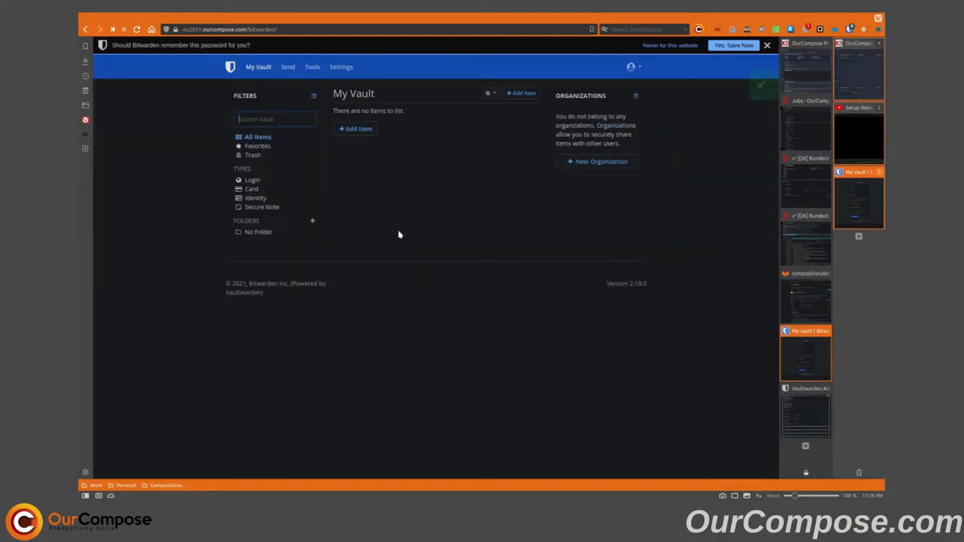
Step: Create a new organization named User 2's Org from the account menu
click(630, 66)
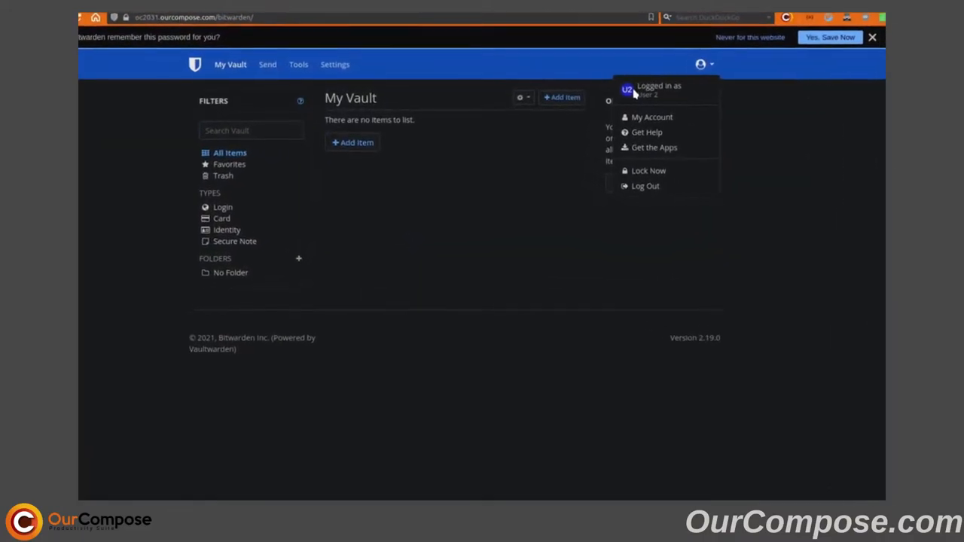
click(601, 161)
text(User 2's Org)
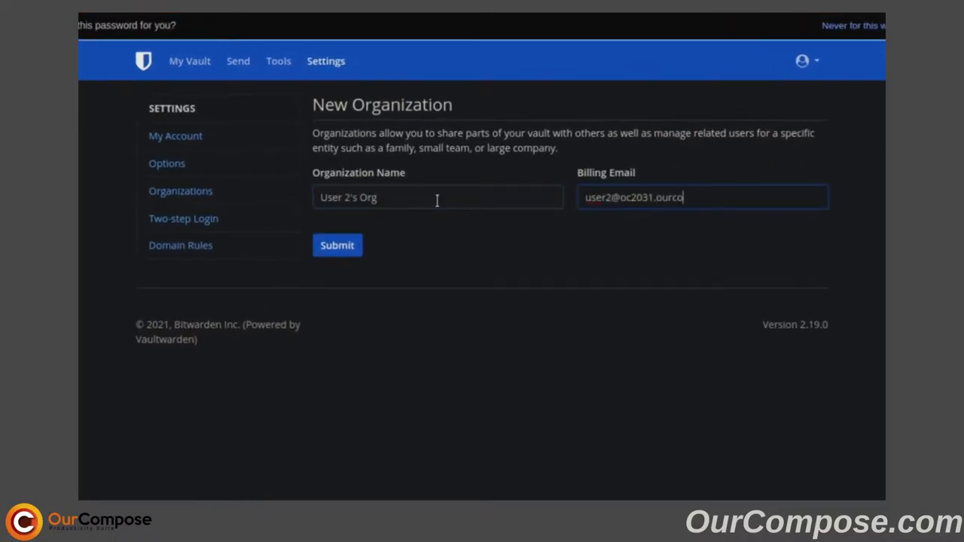
text(mpose.com)
click(336, 245)
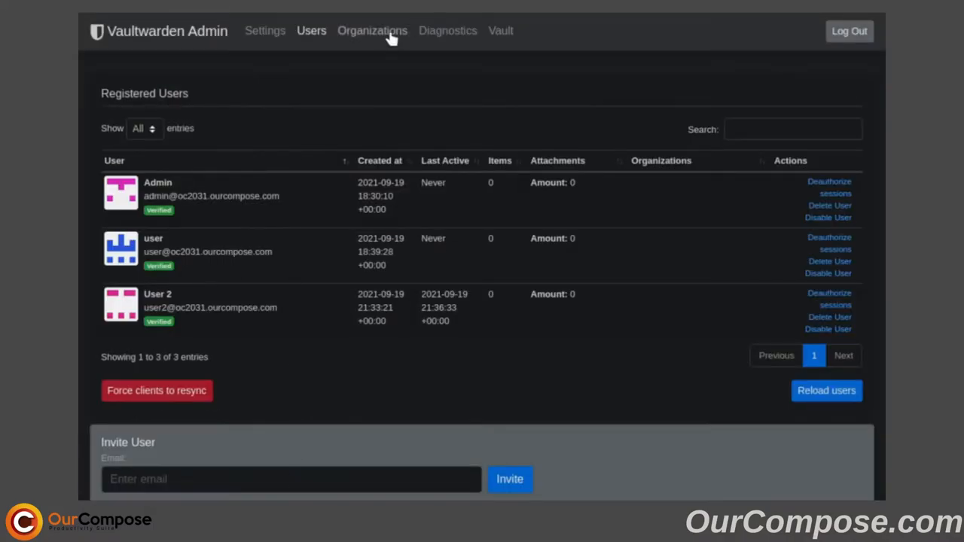
click(390, 35)
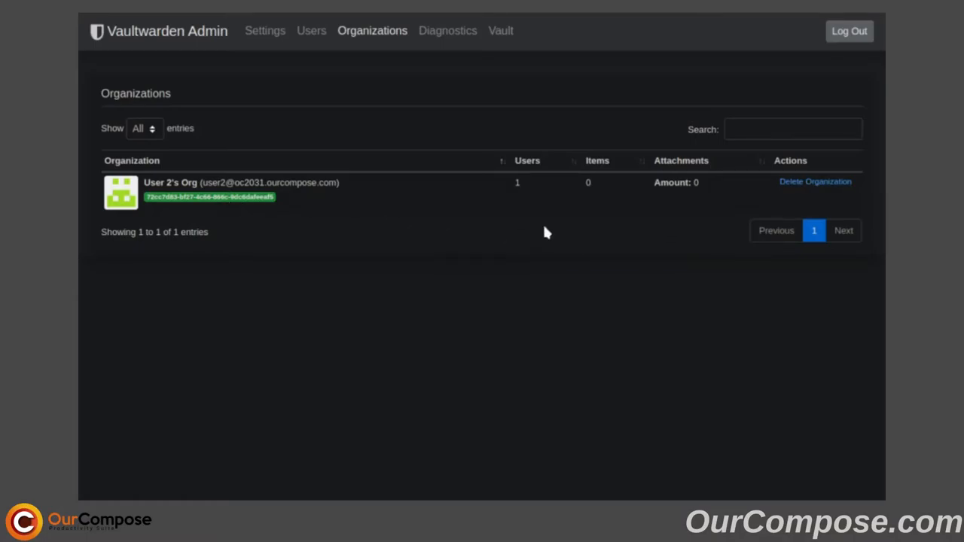
click(310, 31)
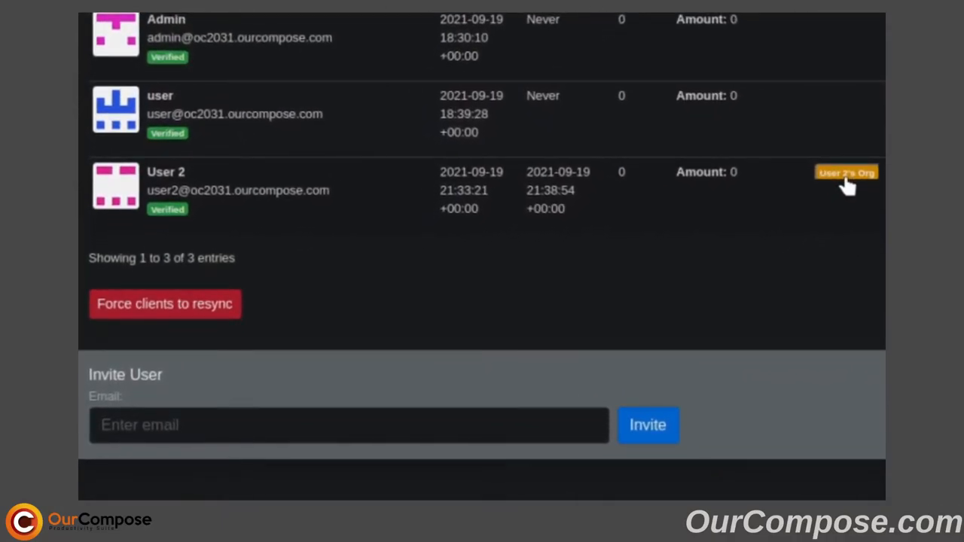
click(847, 173)
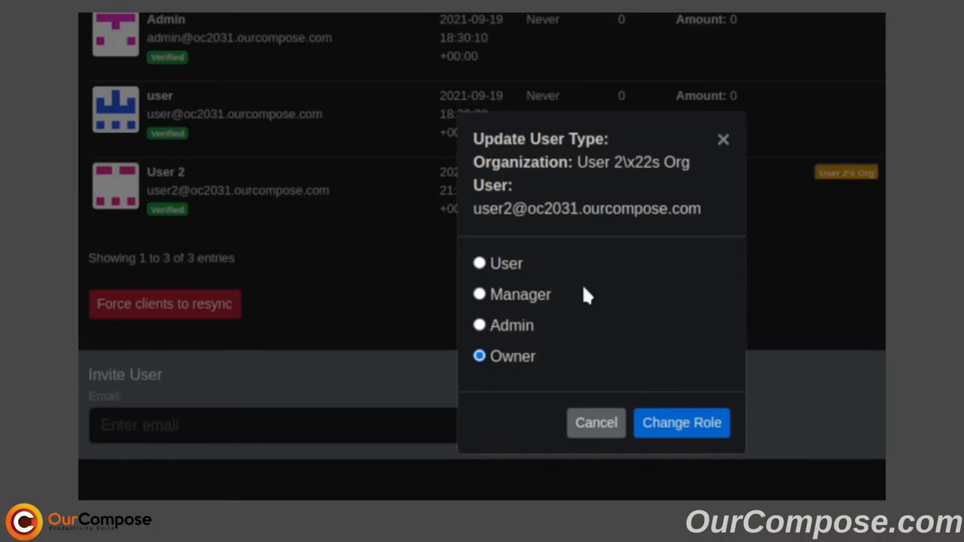
click(596, 422)
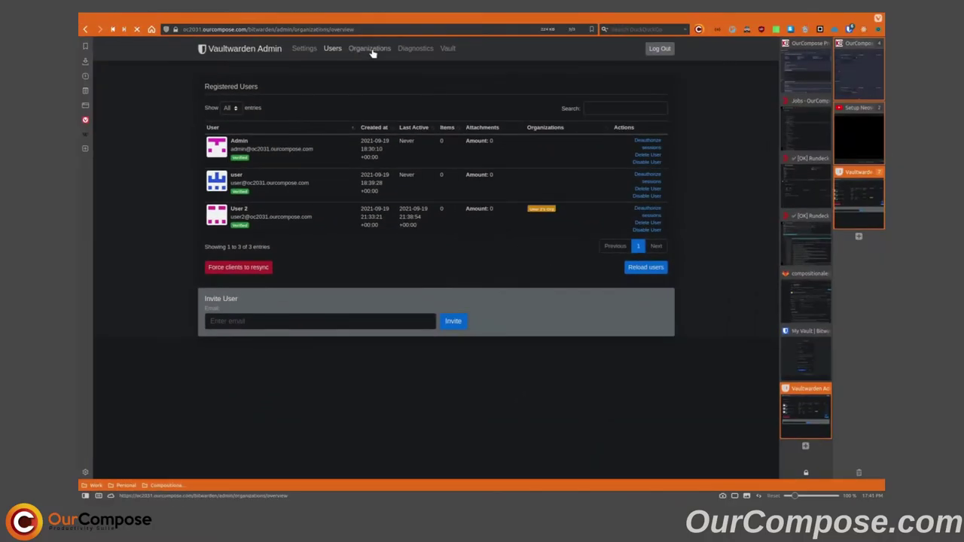
Step: Delete User 2's Org from the organizations list, confirming with its pasted ID
click(369, 48)
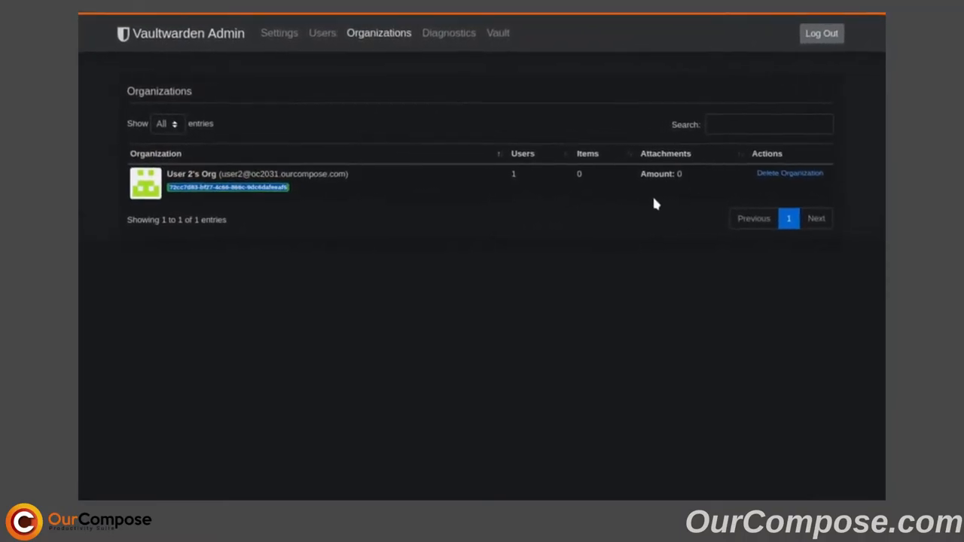
click(841, 183)
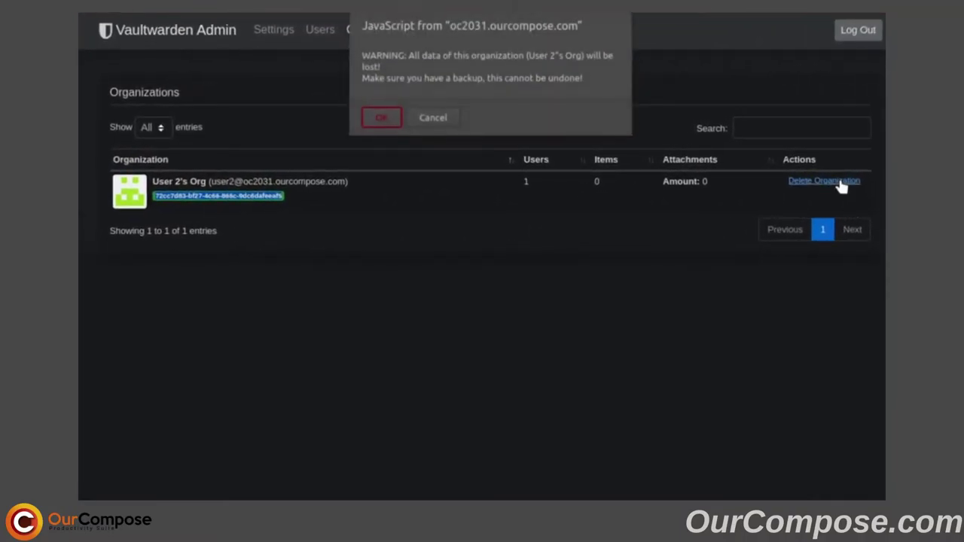
click(382, 117)
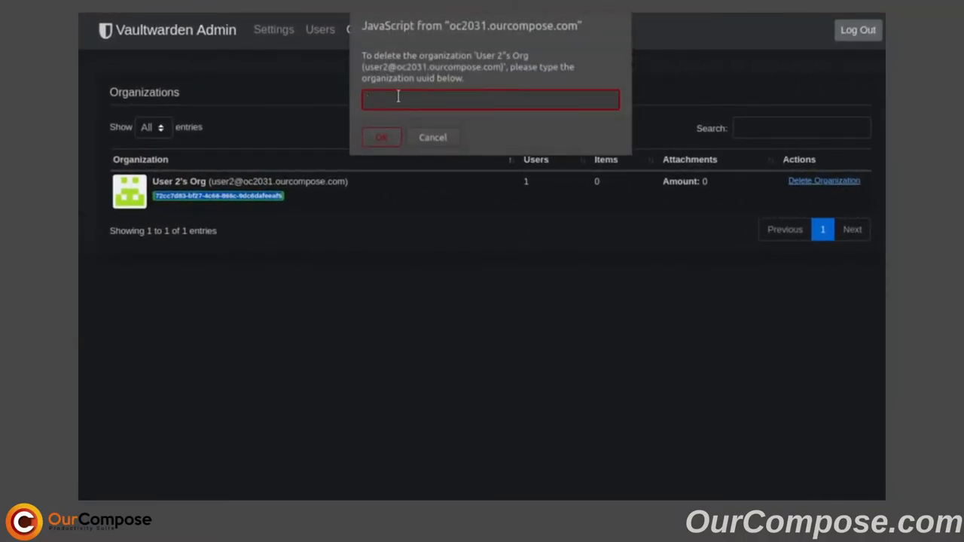
text(72cc7d83-bf27-4c66-866c-9dc6dafeeaf5)
click(381, 138)
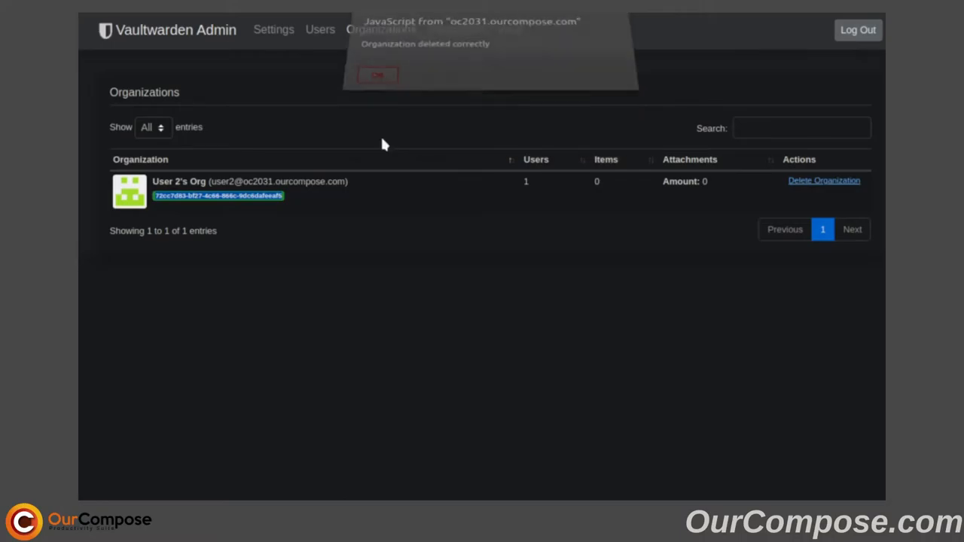
click(380, 109)
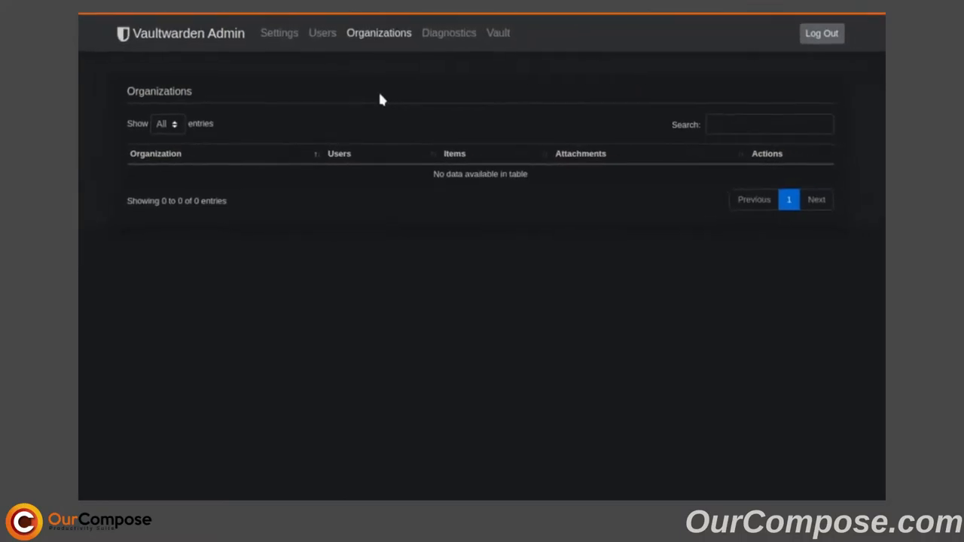
Step: Reload User 2's vault to confirm it has no organization, then return to admin
click(852, 386)
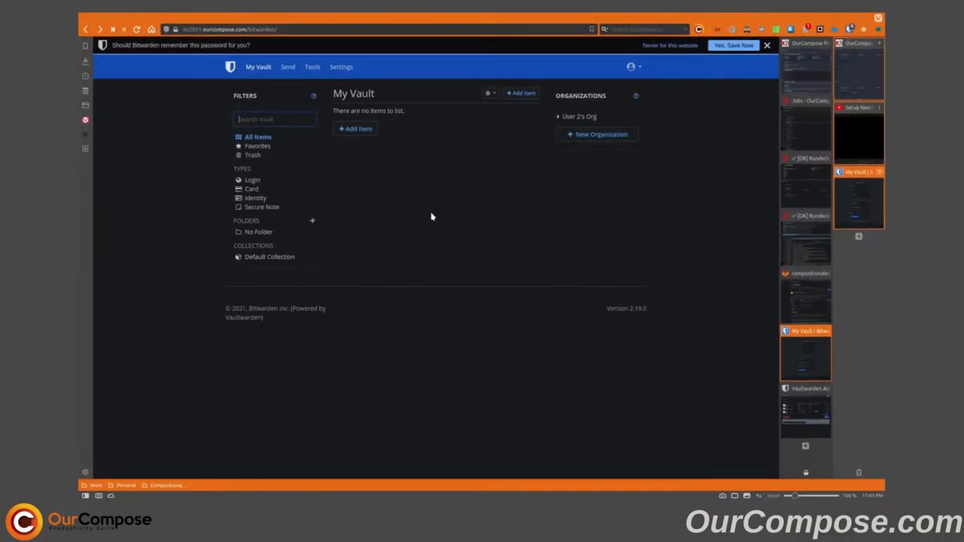
key(F5)
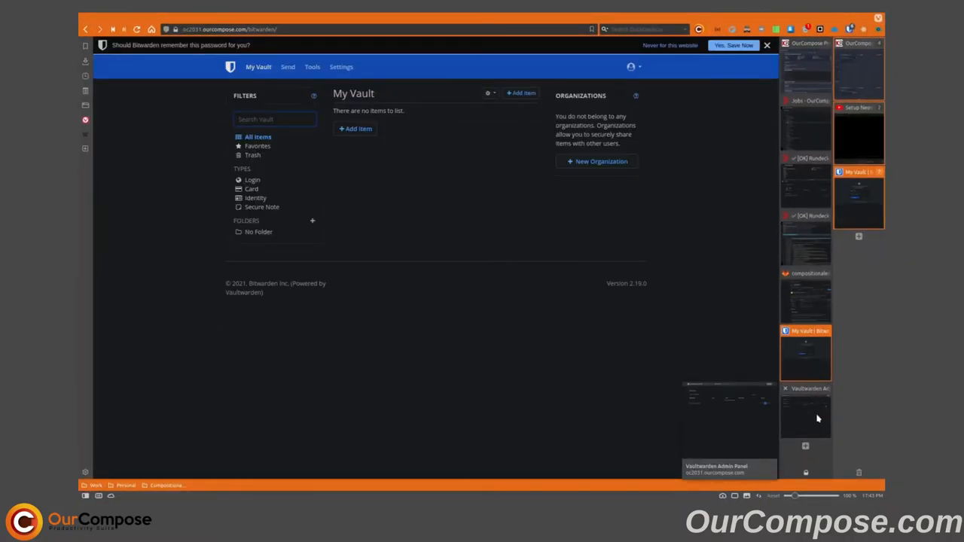
click(817, 419)
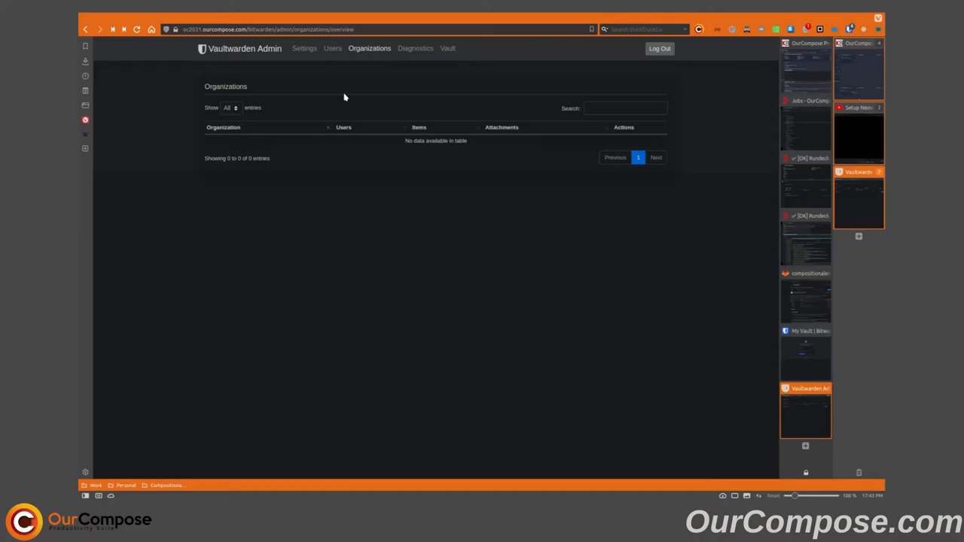
Step: Disable User 2 from the users list and verify its vault login is refused
click(332, 49)
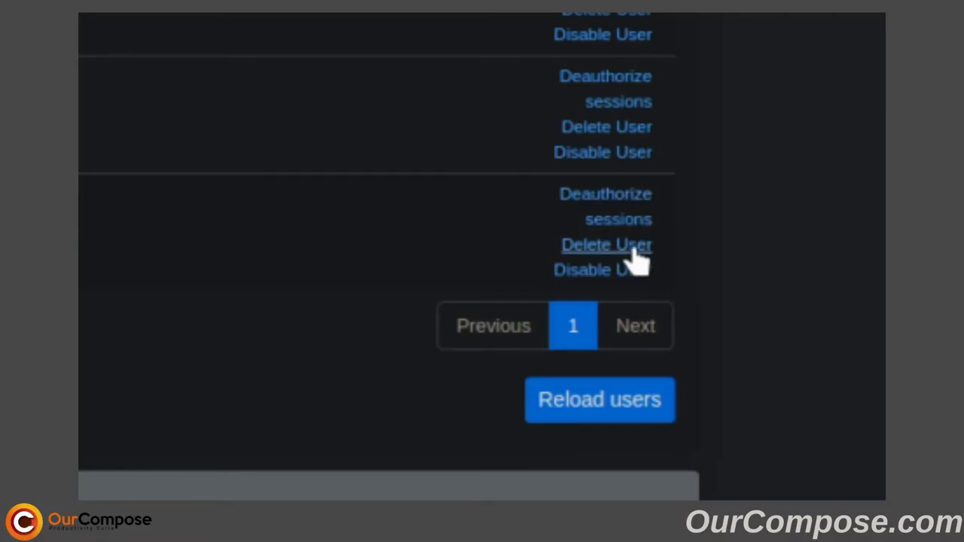
click(620, 284)
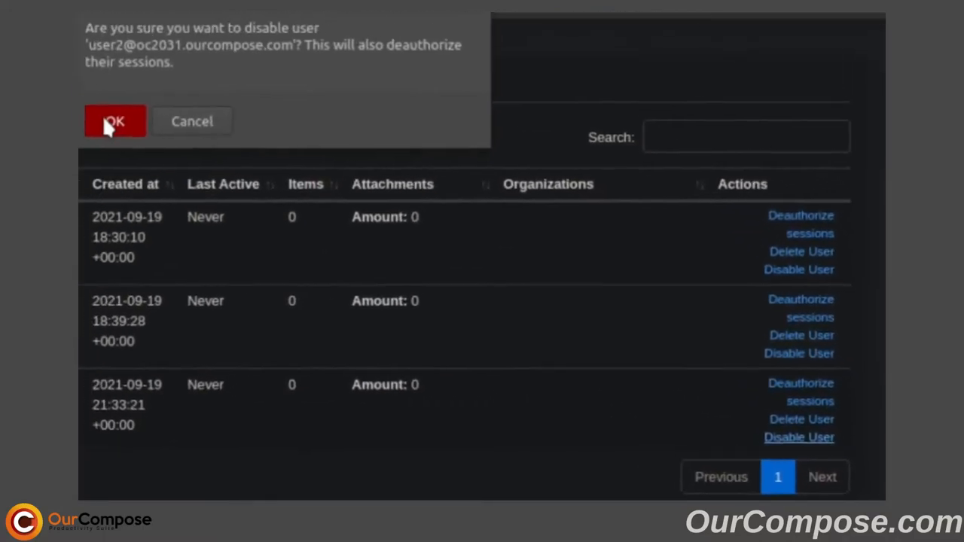
click(113, 120)
click(200, 140)
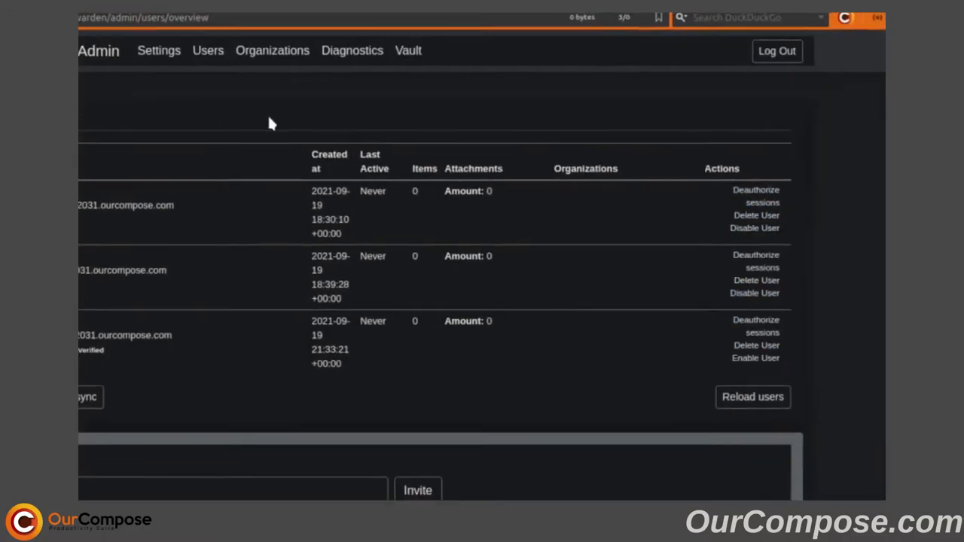
click(858, 196)
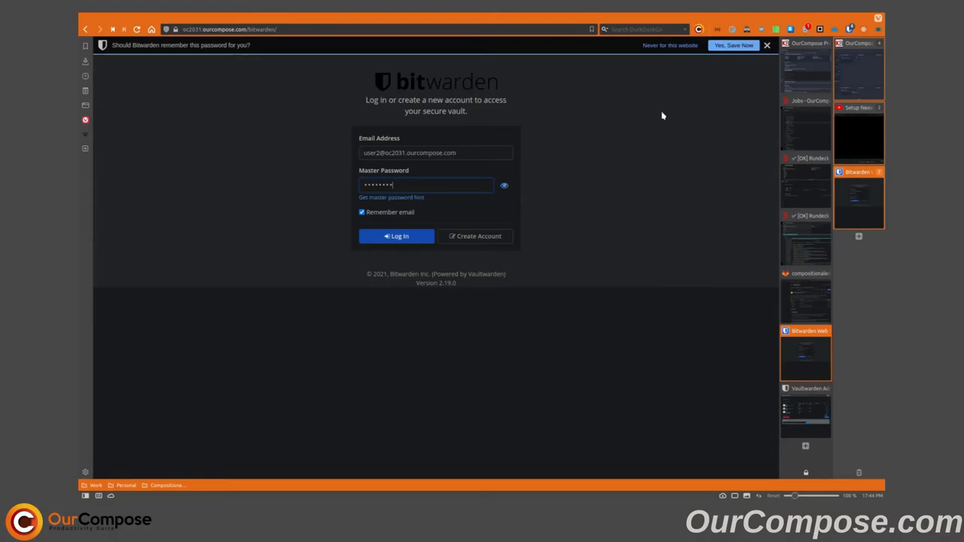
key(Return)
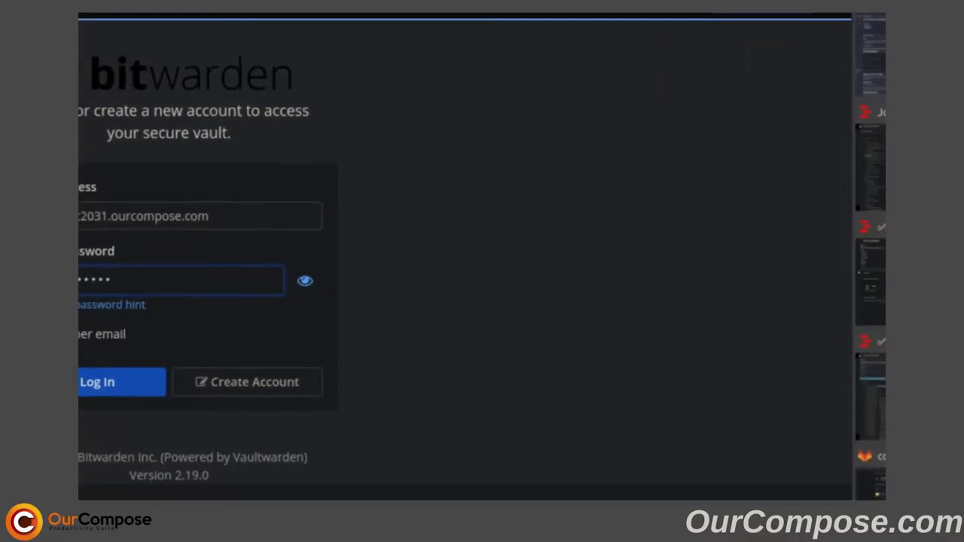
Step: Re-enable User 2 in admin and log in to its vault successfully
click(859, 106)
click(642, 252)
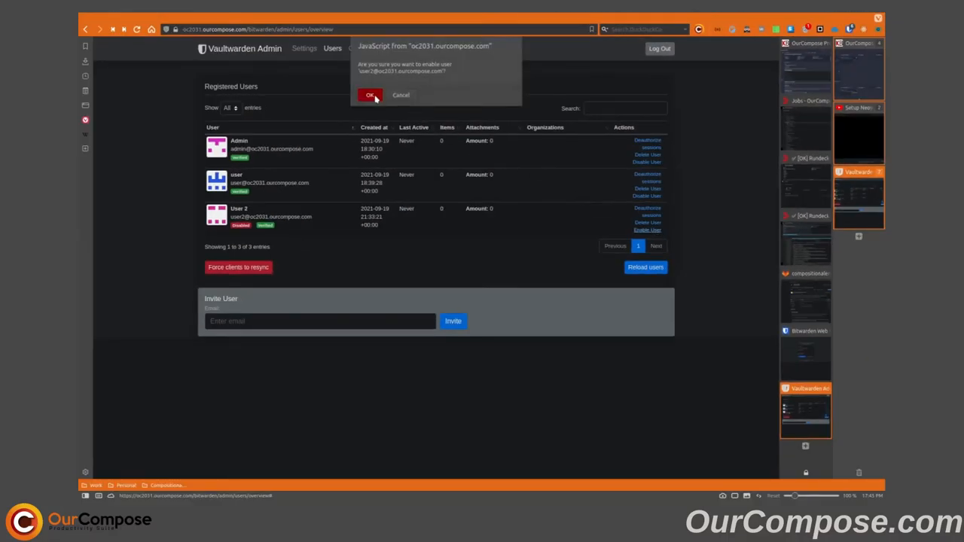
click(370, 95)
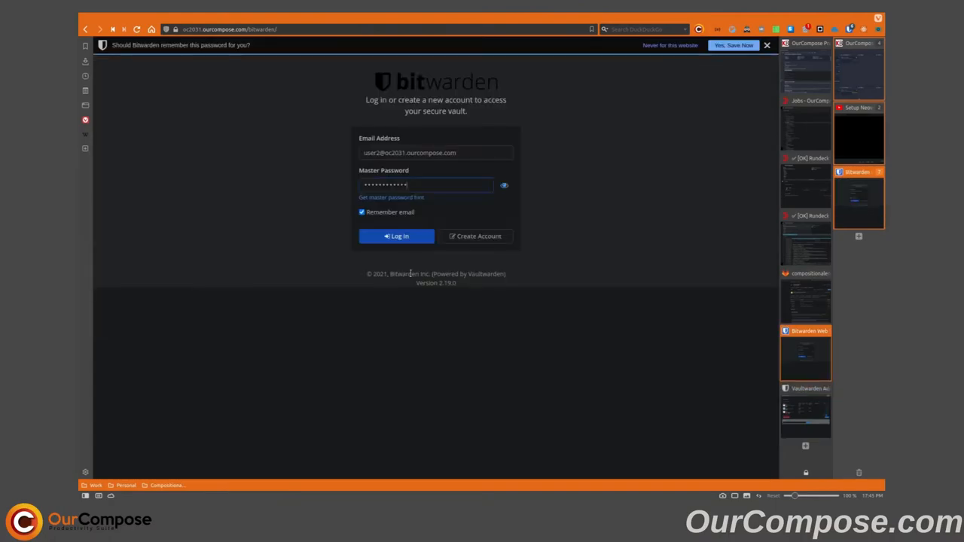
click(397, 236)
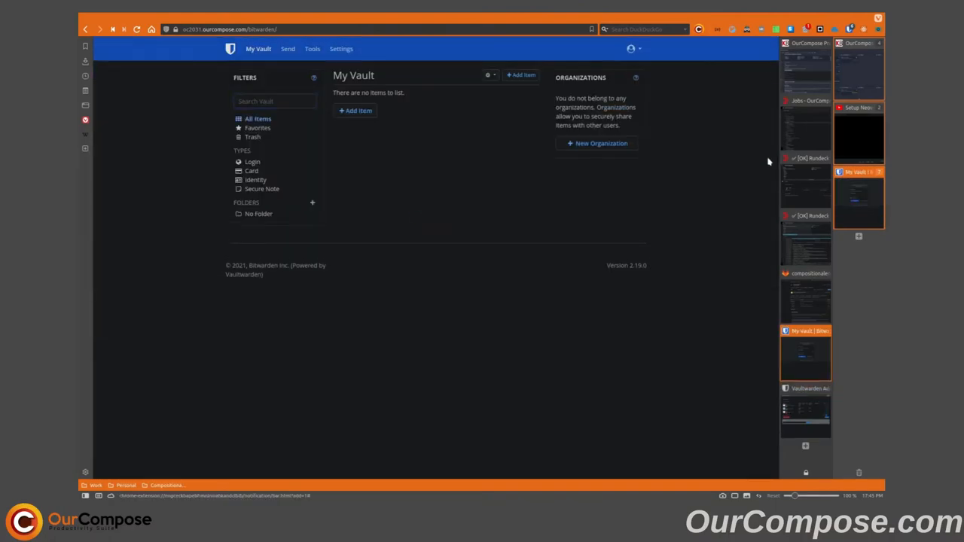
Step: Delete User 2's account from the admin users page, confirming with its email
click(824, 421)
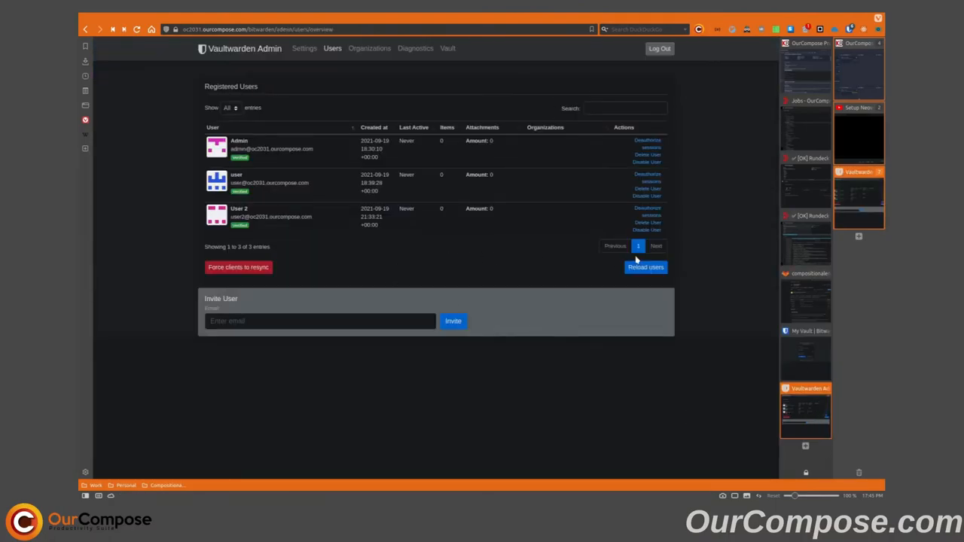
click(653, 224)
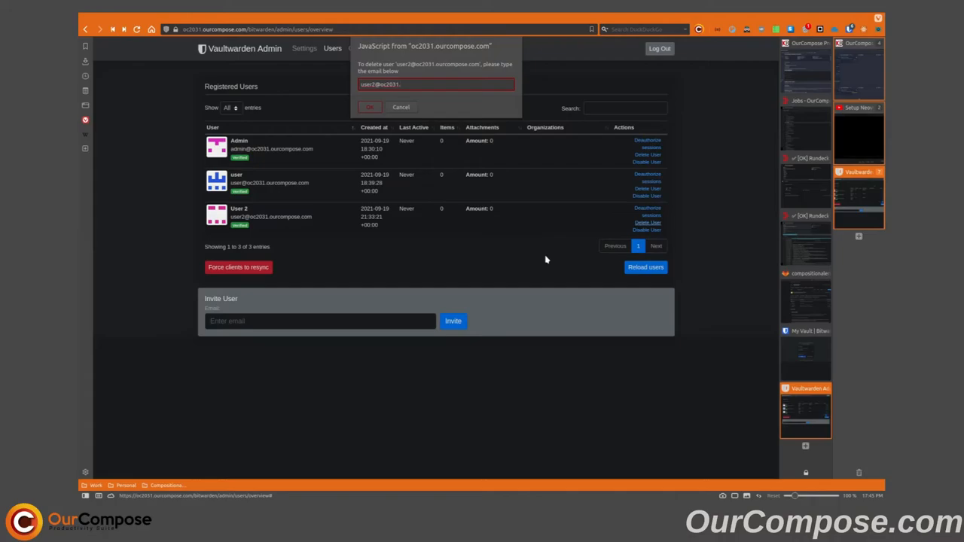
click(370, 107)
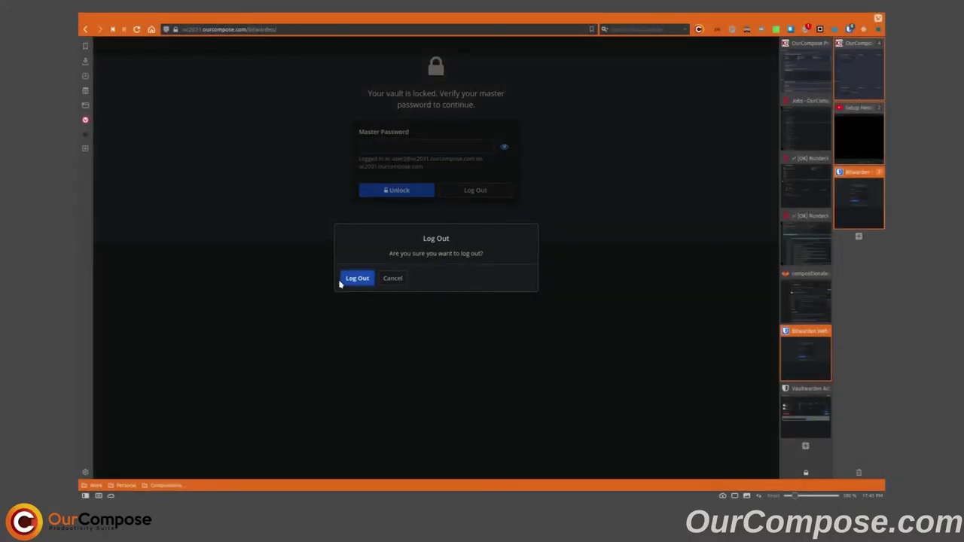
Step: Log out of the vault and confirm User 2's credentials are rejected
click(354, 278)
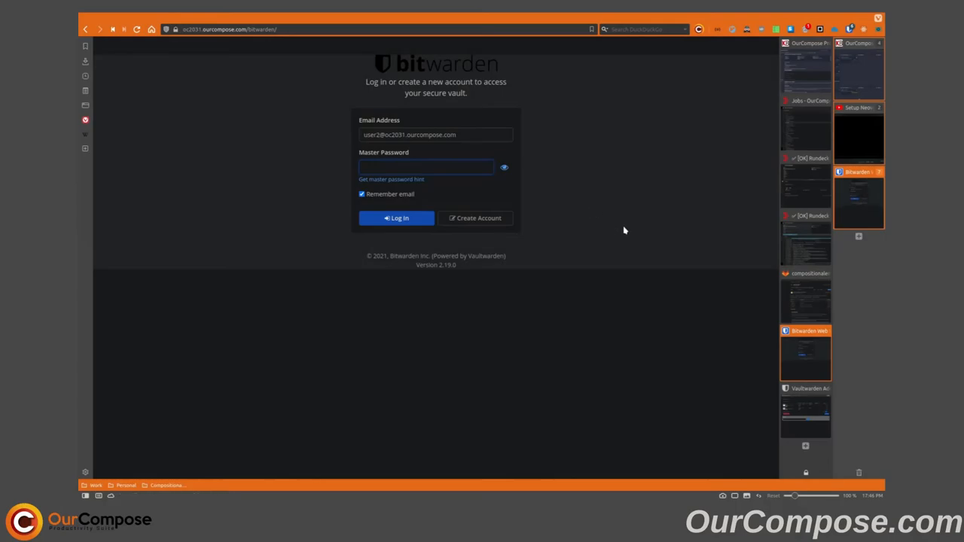
text(••••••••••)
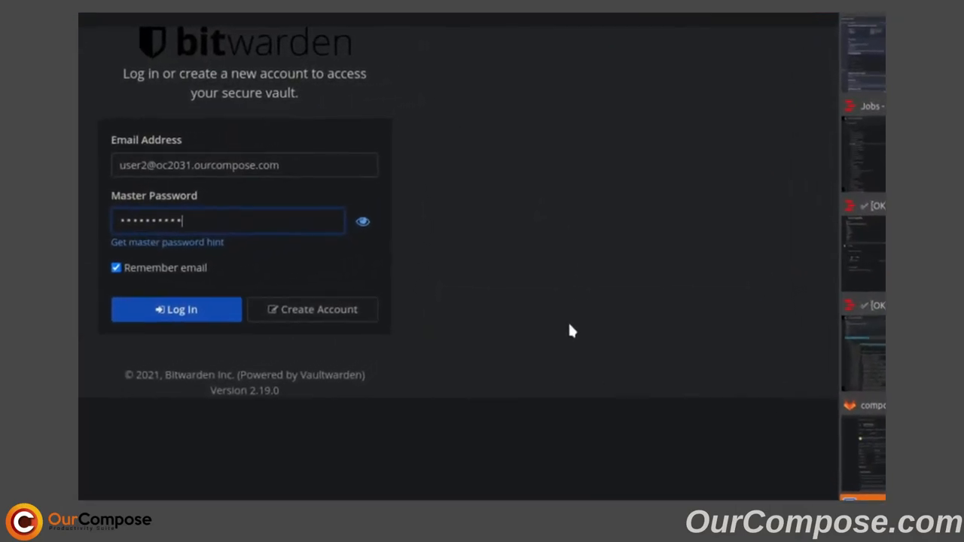
key(Return)
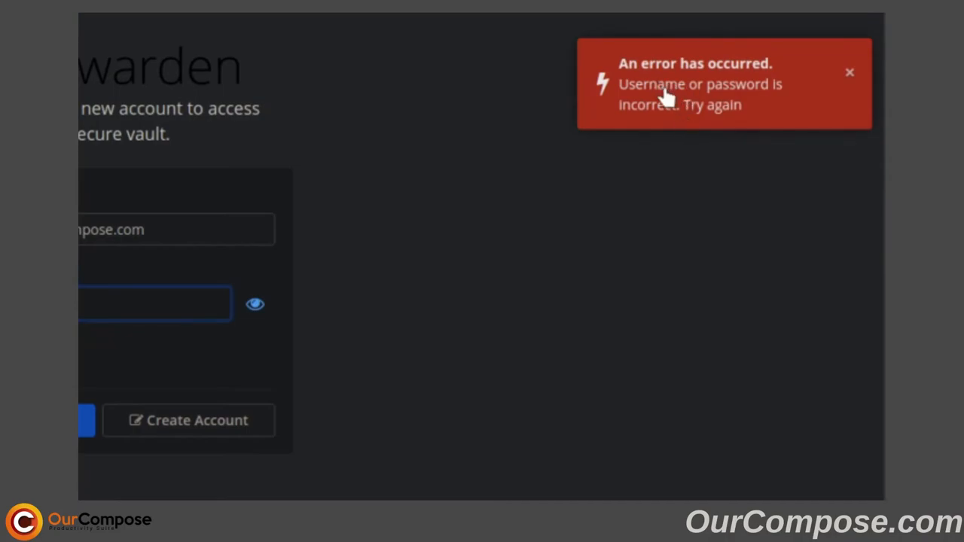
text(************)
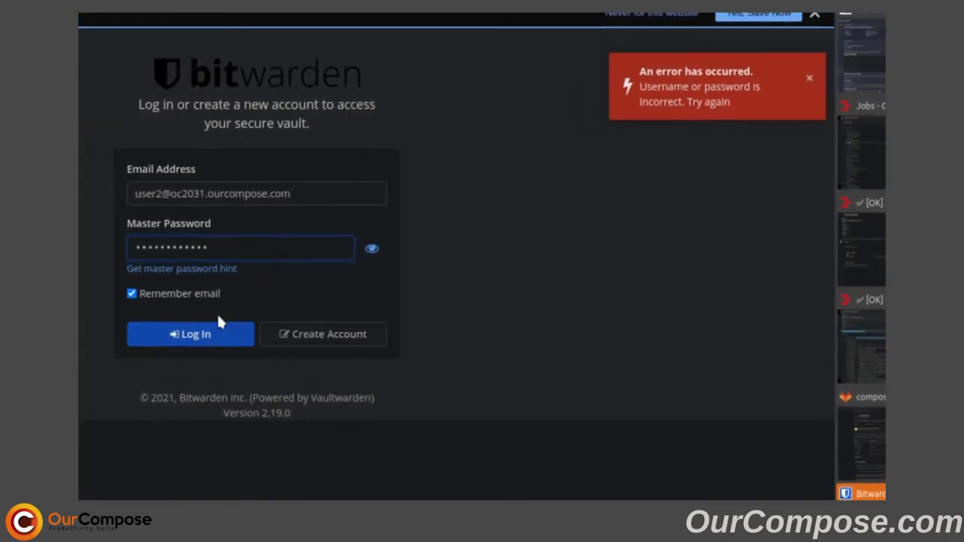